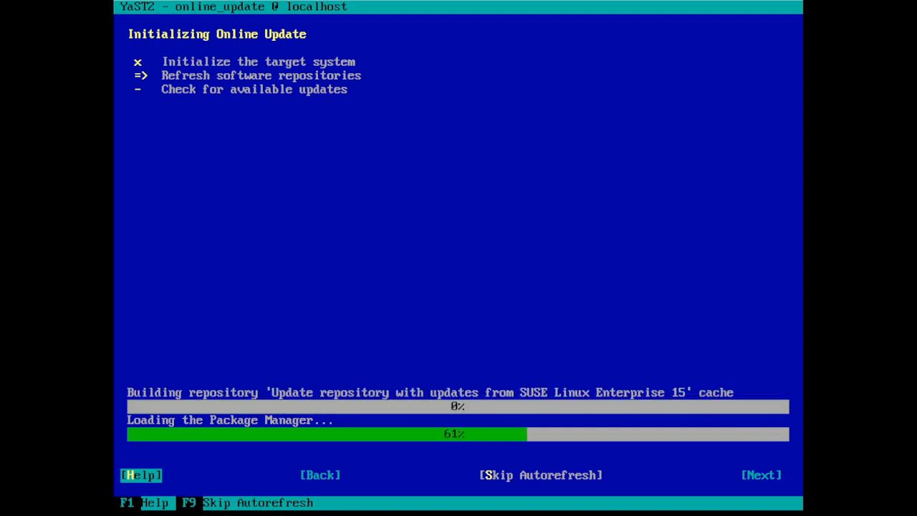
- Install the needed patches through Online Update and acknowledge the system reboot notice
key(F10)
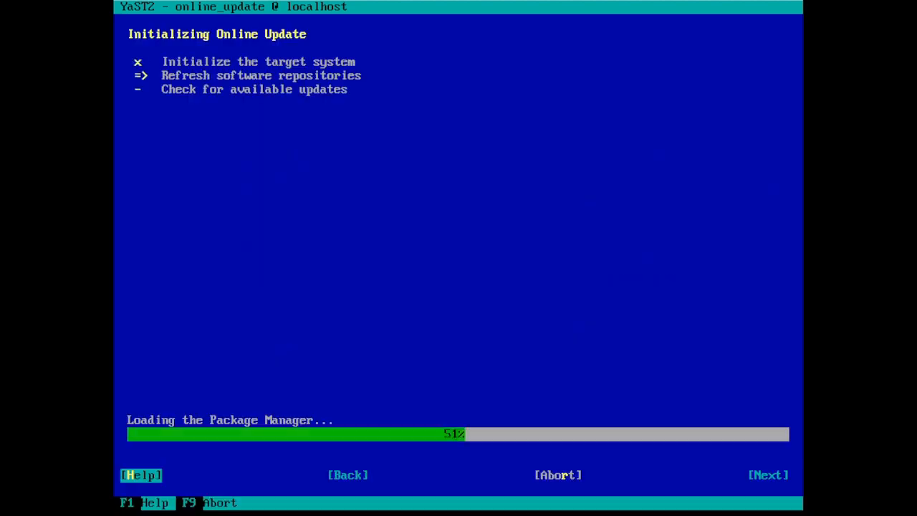
key(F10)
key(F10)
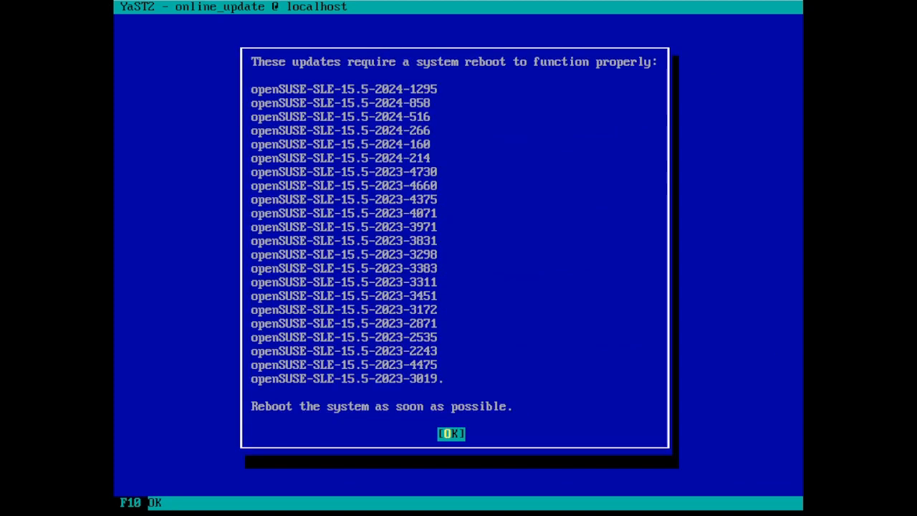
key(Return)
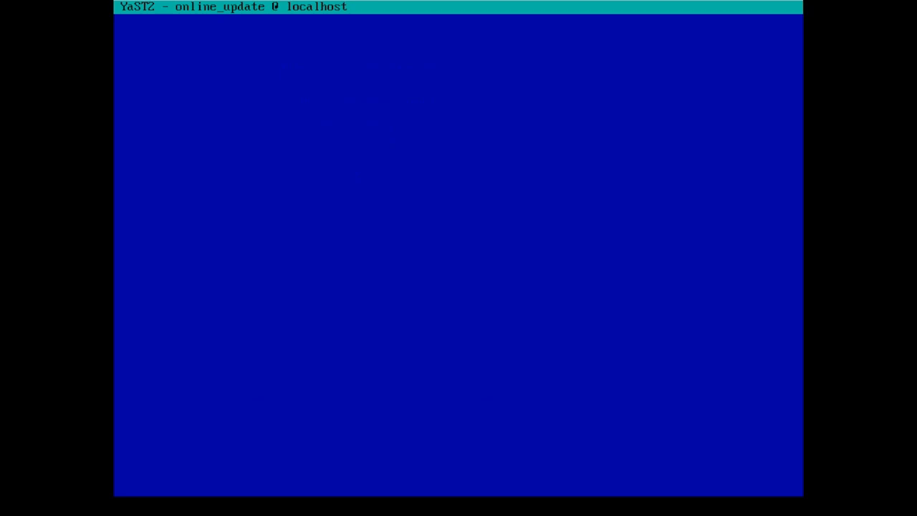
key(Return)
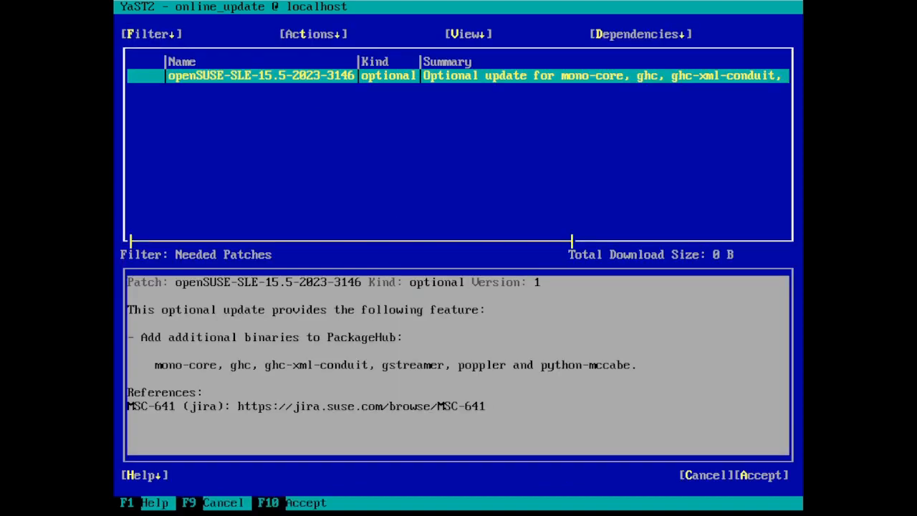
- Leave Online Update without installing the remaining optional patch and return to the control center
key(Tab)
key(Tab)
key(Tab)
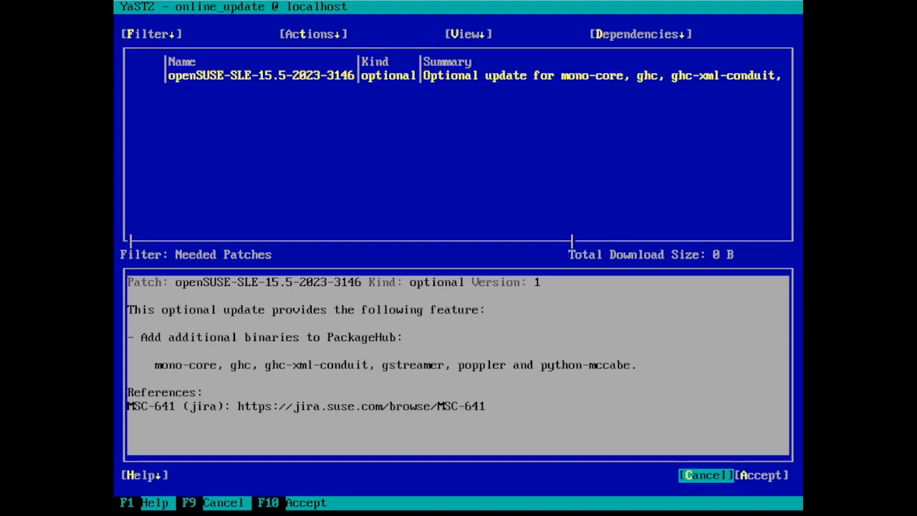
key(Return)
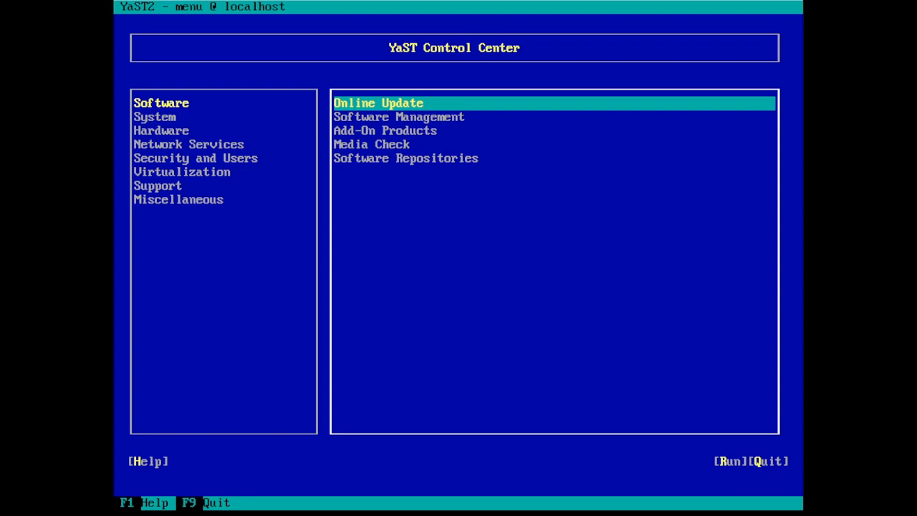
- Open Software Management and search the packages for yast2
key(Down)
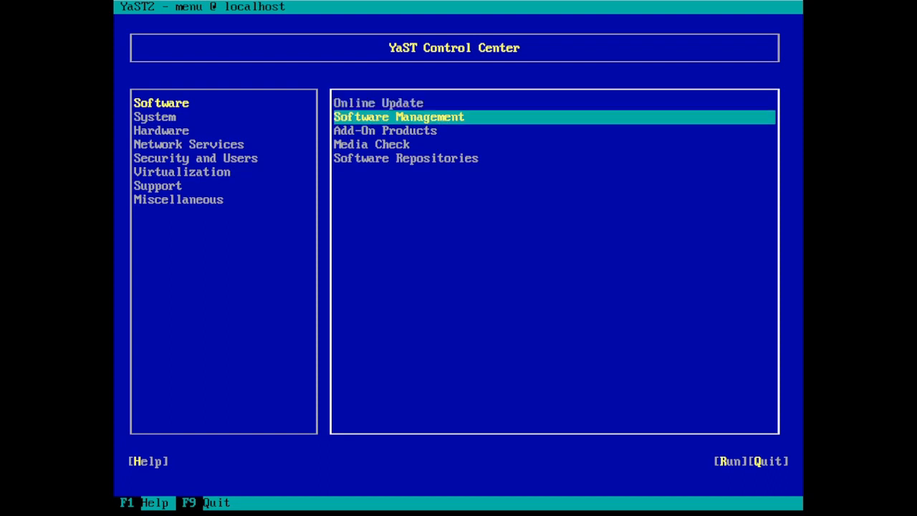
key(Return)
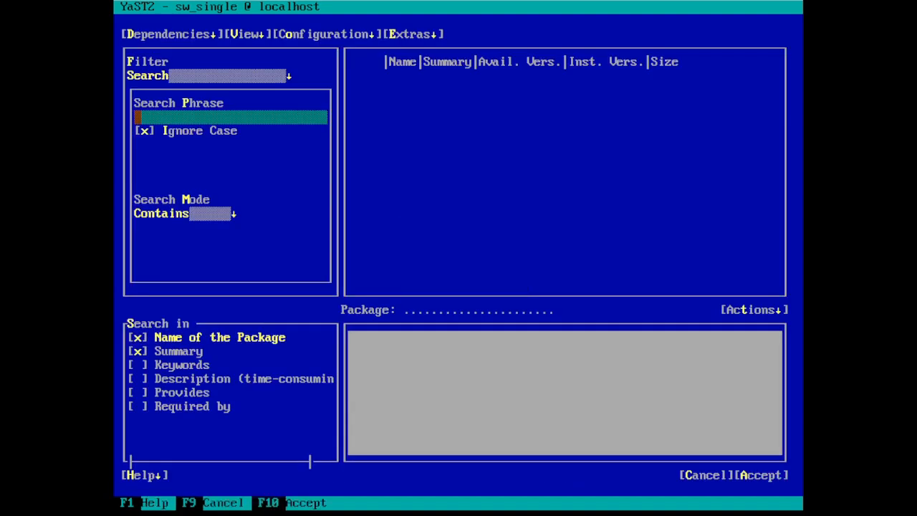
text(yast2)
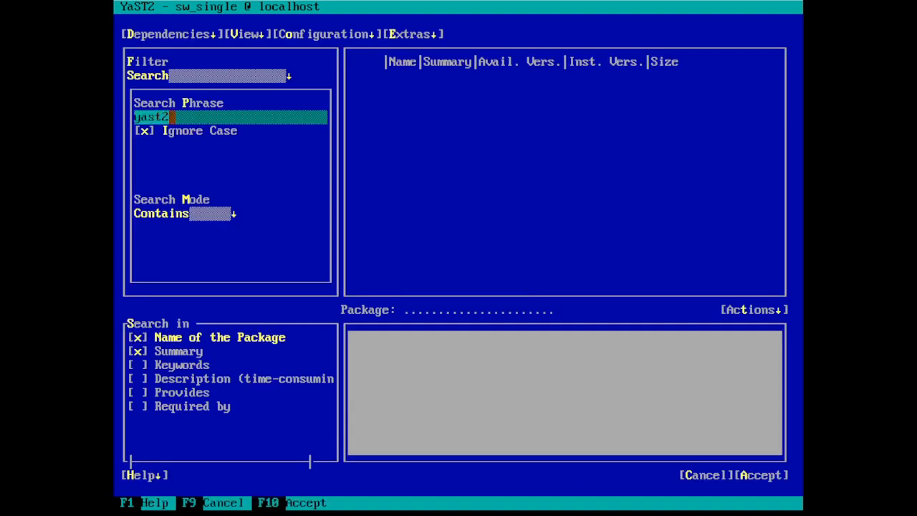
key(Return)
- Mark the yast2-http-server package in the search results for installation
key(Down)
key(Down)
key(Down)
key(Down)
key(Down)
key(Down)
key(Down)
key(Down)
key(Down)
key(Down)
key(Down)
key(Down)
key(Down)
key(Down)
key(Down)
key(Down)
key(Down)
key(Down)
key(Down)
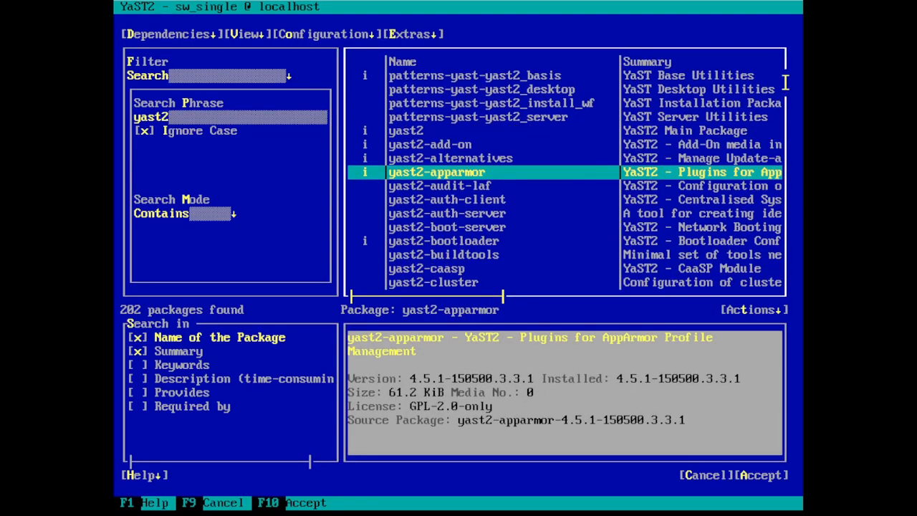
key(Down)
key(Down)
key(Down)
key(Down)
key(Down)
key(Down)
key(Down)
key(Down)
key(Down)
key(Down)
key(Down)
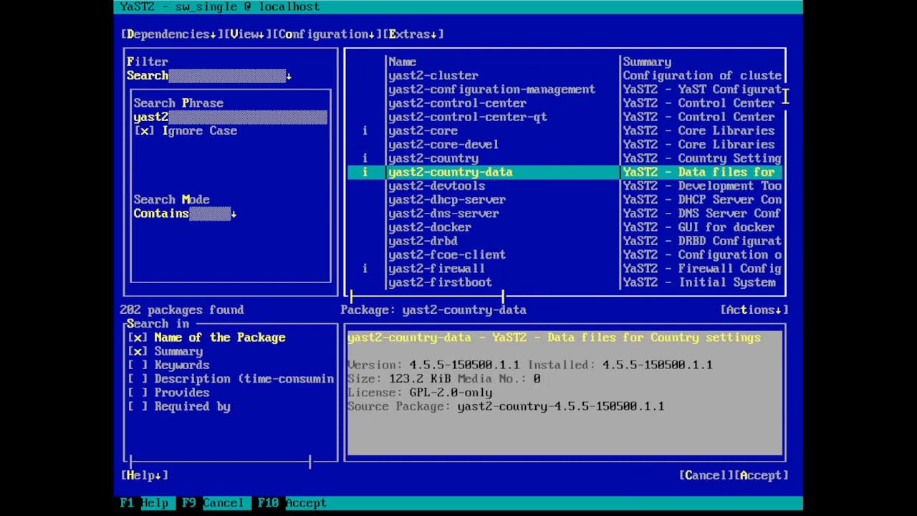
key(Down)
key(Down)
key(Down)
key(Down)
key(Down)
key(Down)
key(Down)
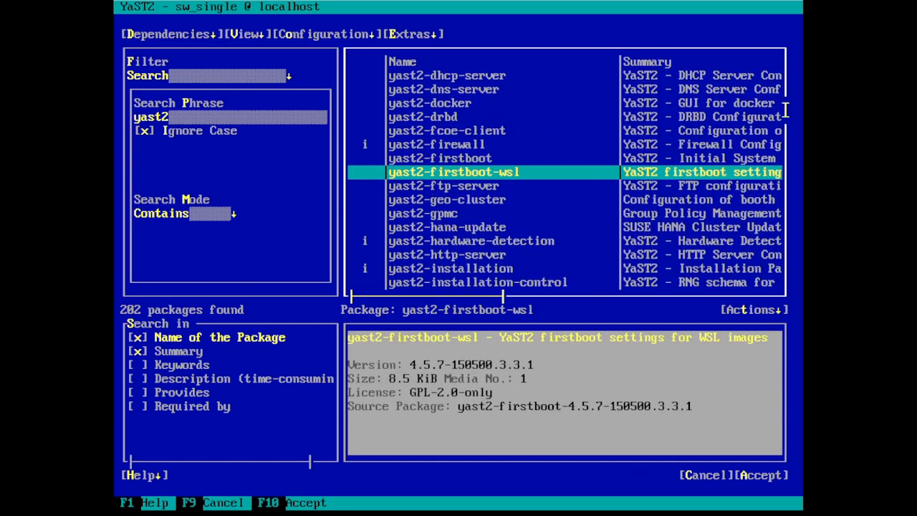
key(Down)
key(Down)
key(Down)
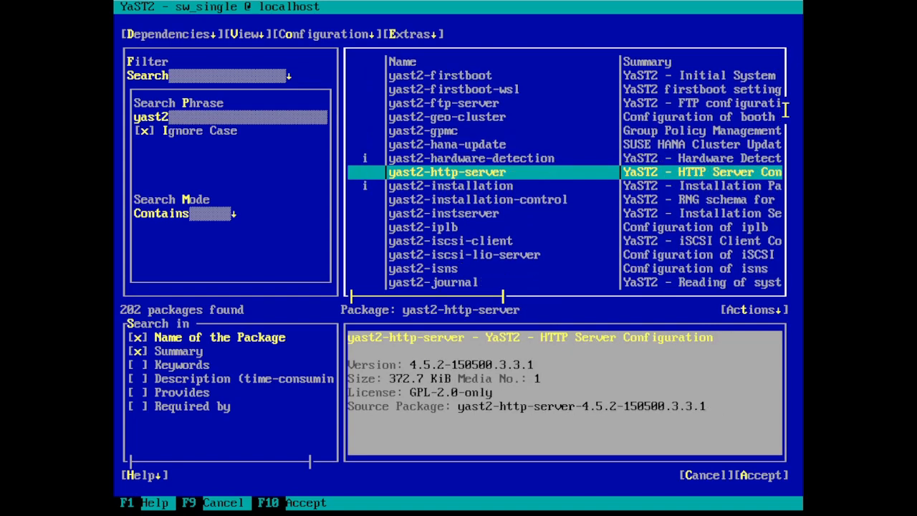
key(Tab)
key(Return)
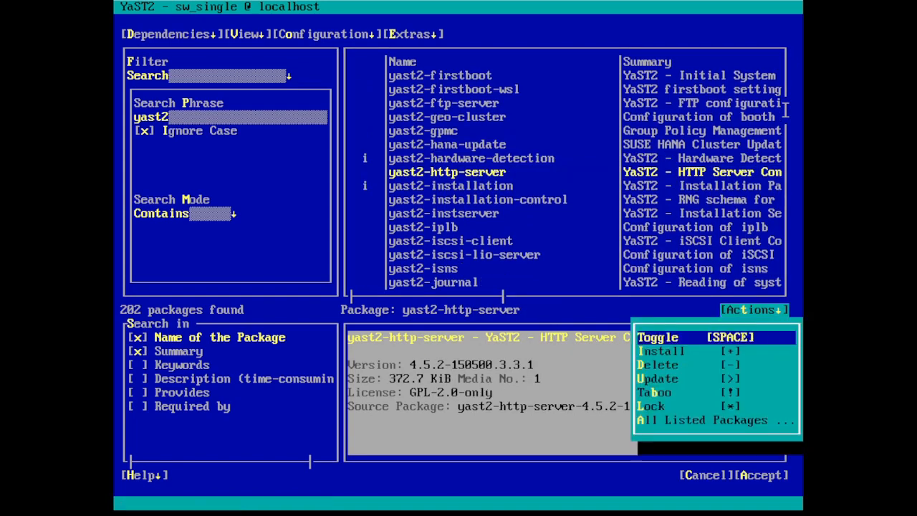
key(Down)
key(Return)
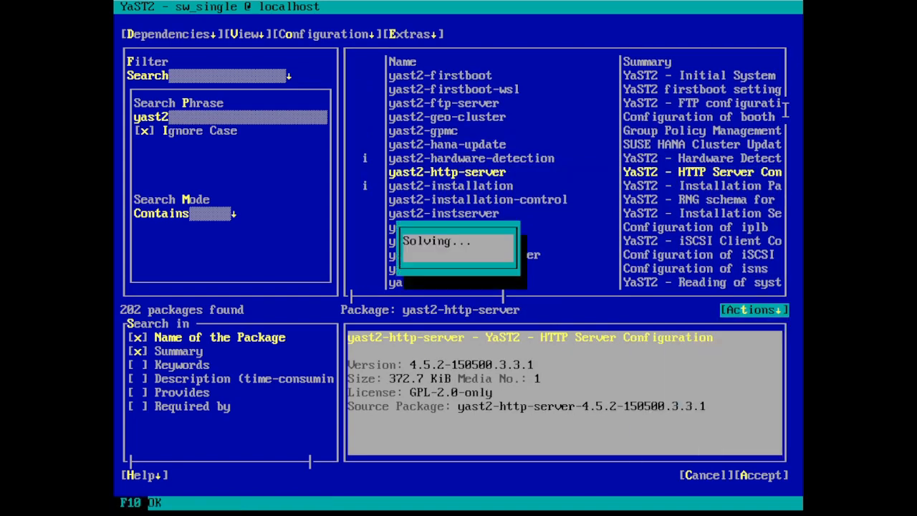
- Accept the package selection to install yast2-http-server and finish the installation report
key(Tab)
key(Tab)
key(Tab)
key(Tab)
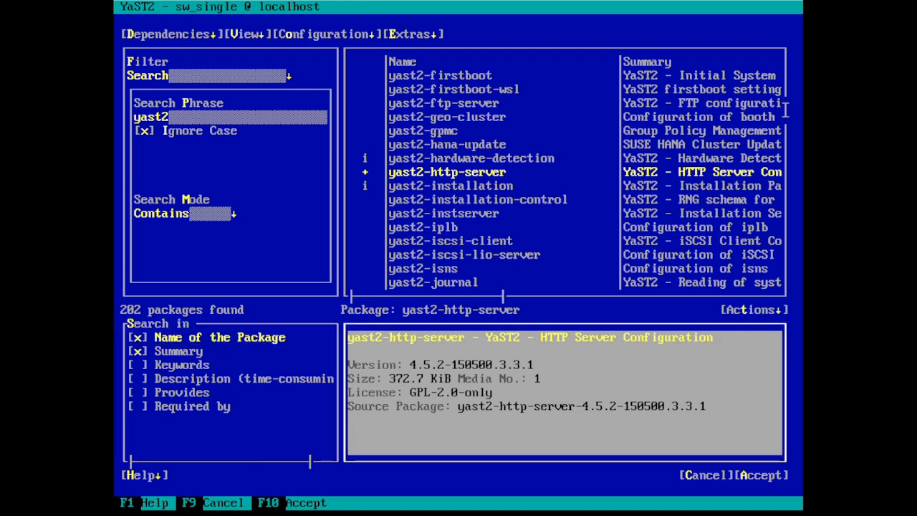
key(Tab)
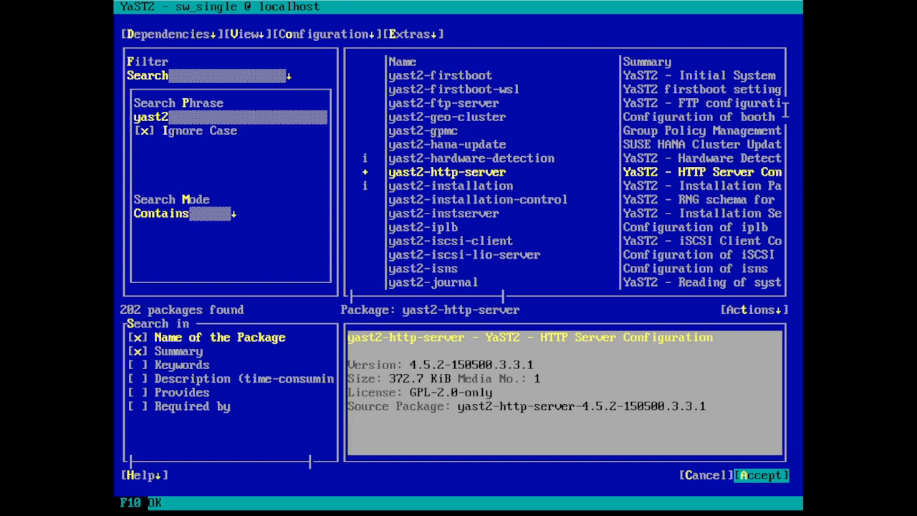
key(Return)
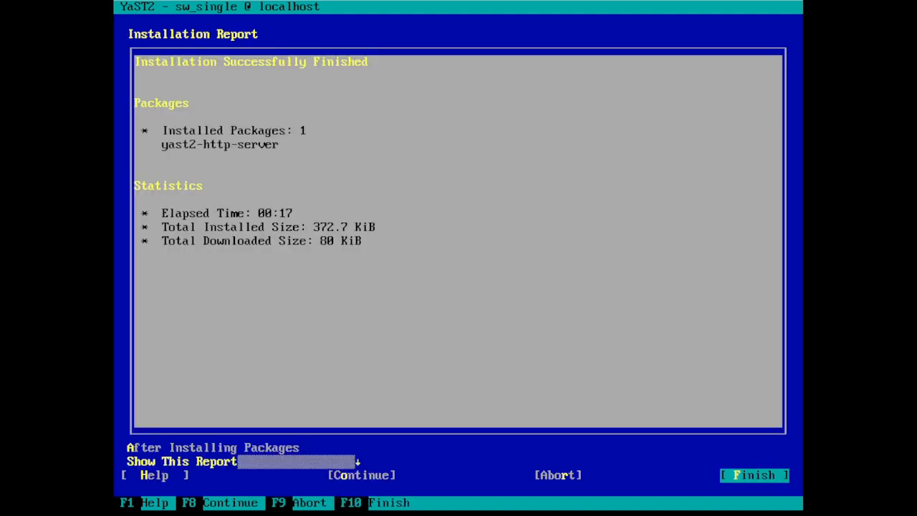
key(Return)
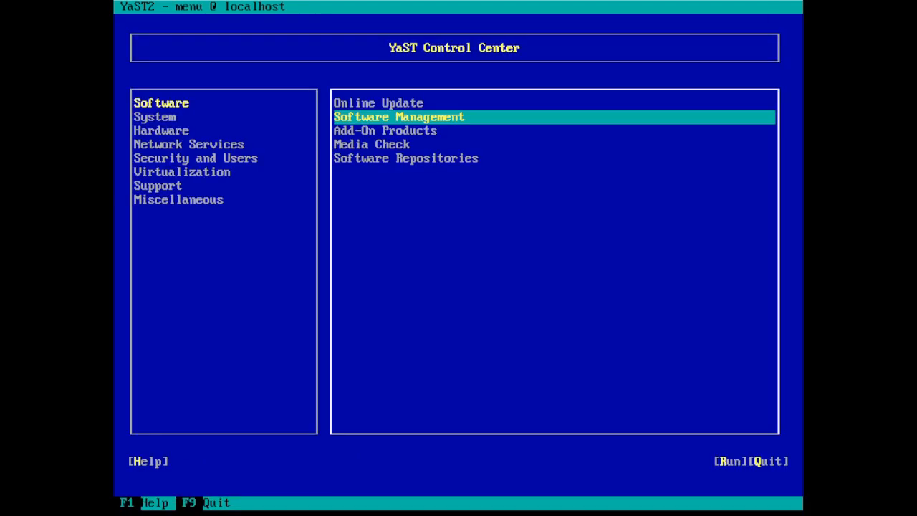
- Quit the control center and restart it from the shell with the command yast2
key(Tab)
key(Tab)
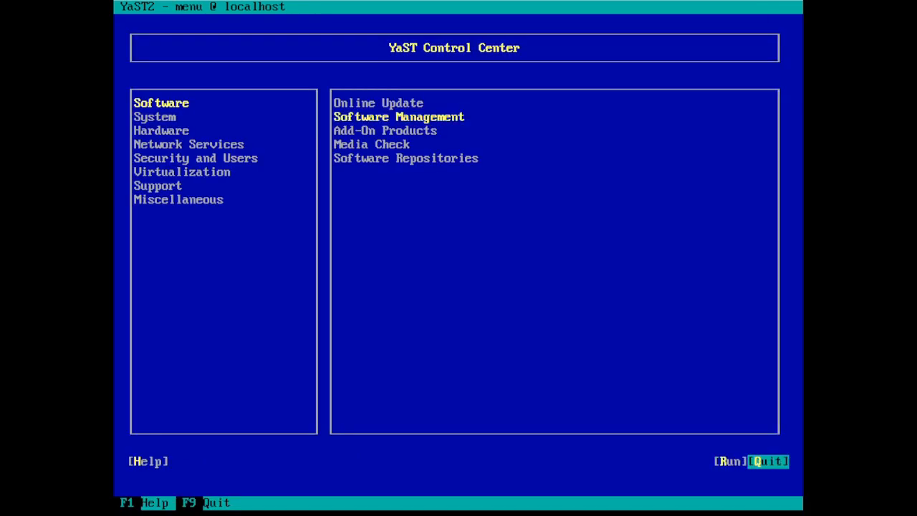
key(Return)
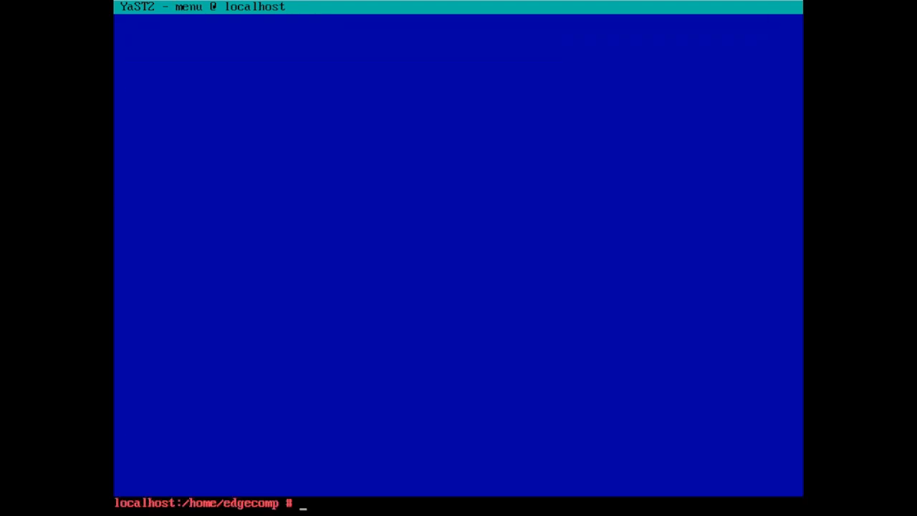
text(yast2)
key(Return)
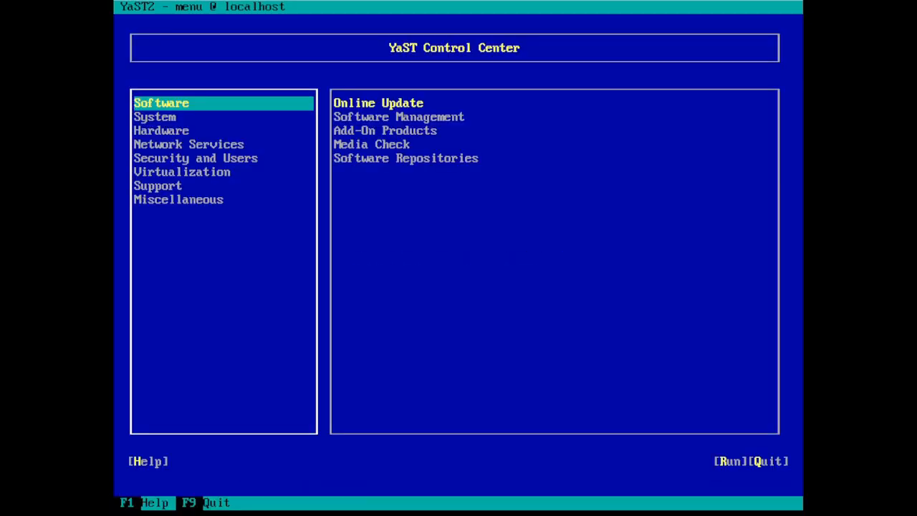
- Launch the HTTP Server module under Network Services and install the required apache2 and apache2-prefork packages
key(Down)
key(Down)
key(Down)
key(Tab)
key(Return)
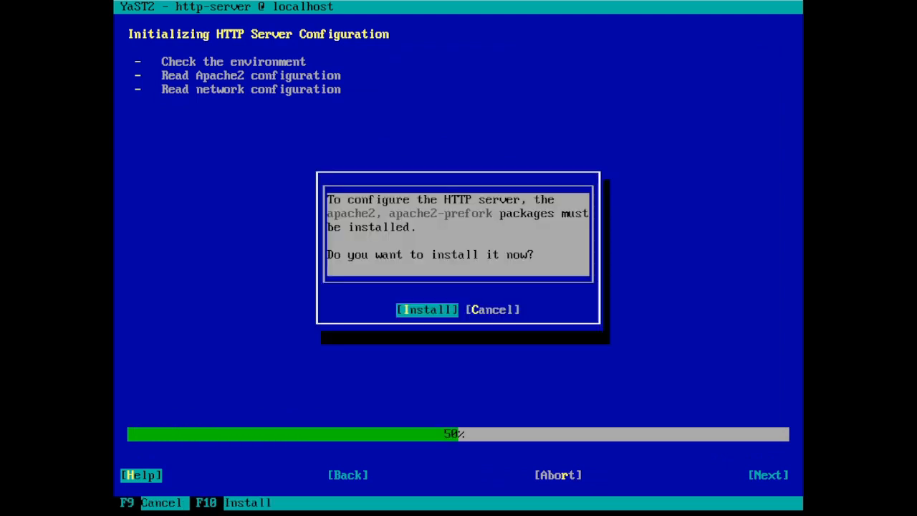
key(Return)
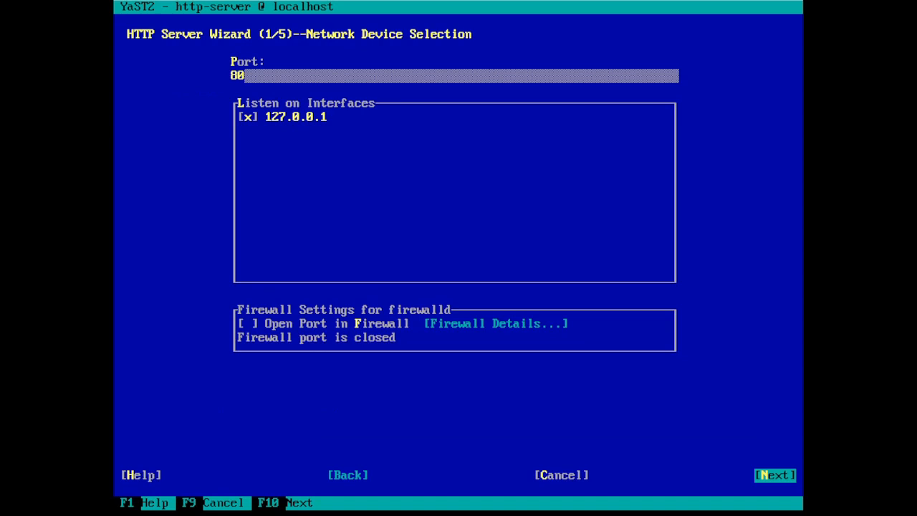
- Open the HTTP server's port 80 in the firewall and continue to the wizard's modules page
key(Tab)
key(Tab)
key(Tab)
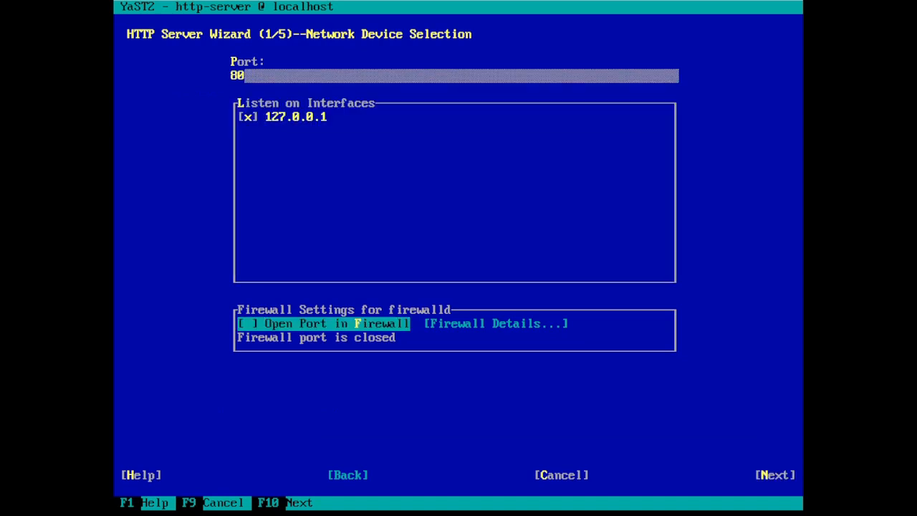
key(space)
key(Tab)
key(Tab)
key(Tab)
key(Tab)
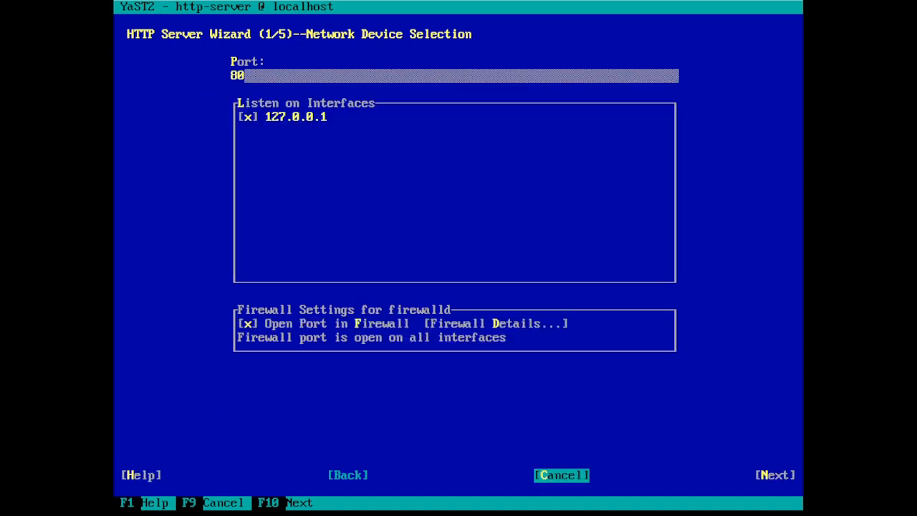
key(Return)
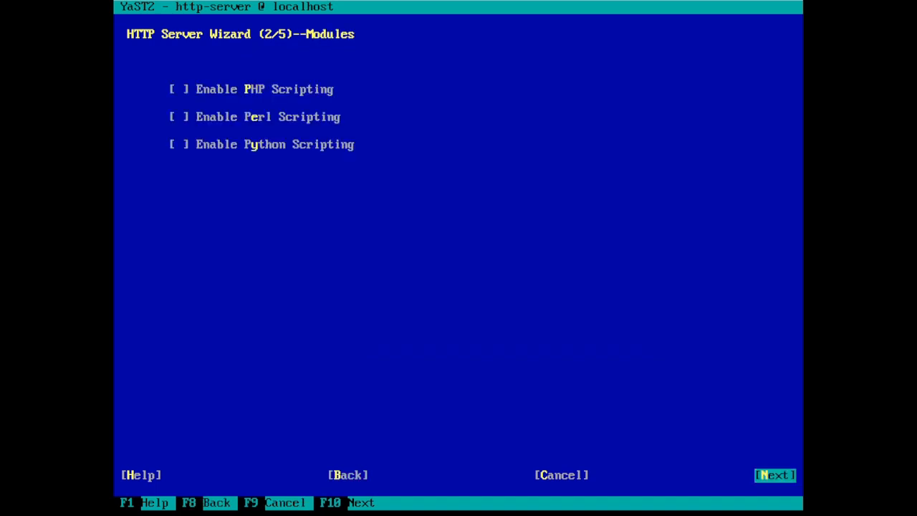
- Enable PHP scripting for the HTTP server, leaving Perl and Python off, and continue to the default host page
key(Tab)
key(space)
key(Tab)
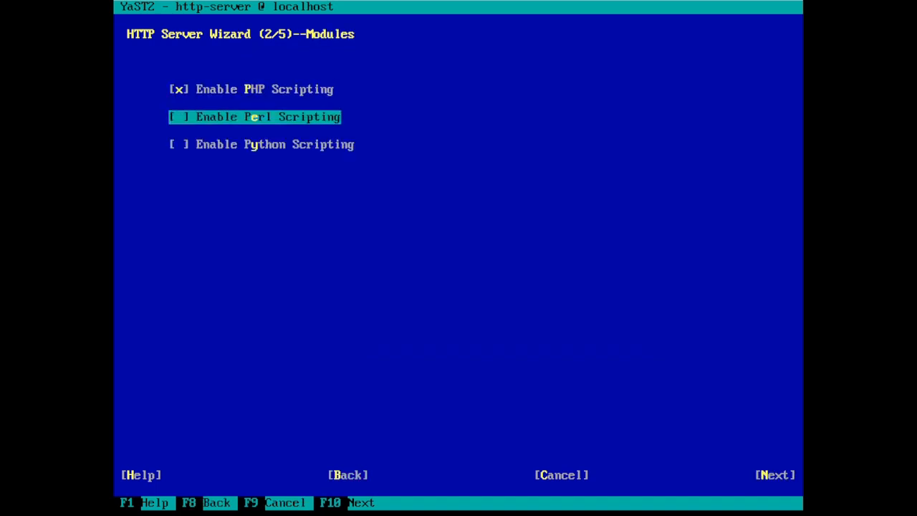
key(Tab)
key(Tab)
key(Tab)
key(Tab)
key(Tab)
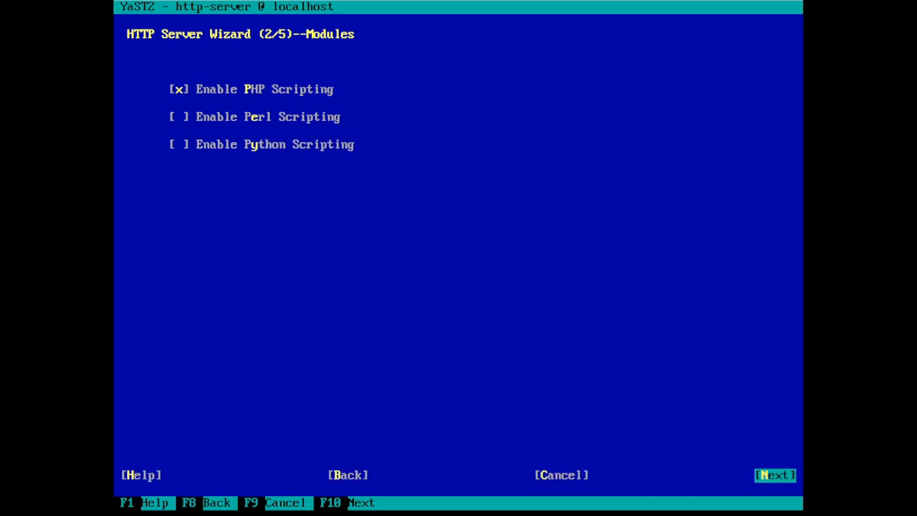
key(Return)
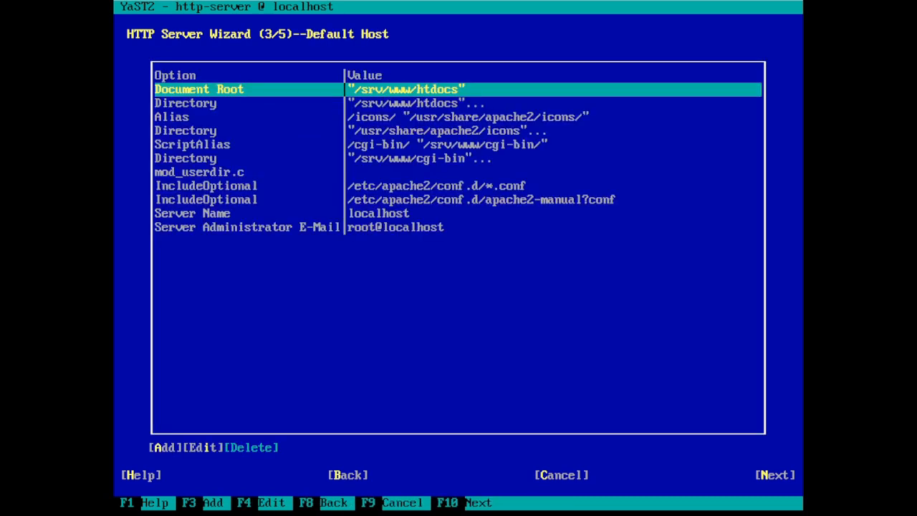
- Accept the default host settings with document root /srv/www/htdocs and continue to the virtual hosts page
key(Tab)
key(Tab)
key(Tab)
key(Tab)
key(Tab)
key(Tab)
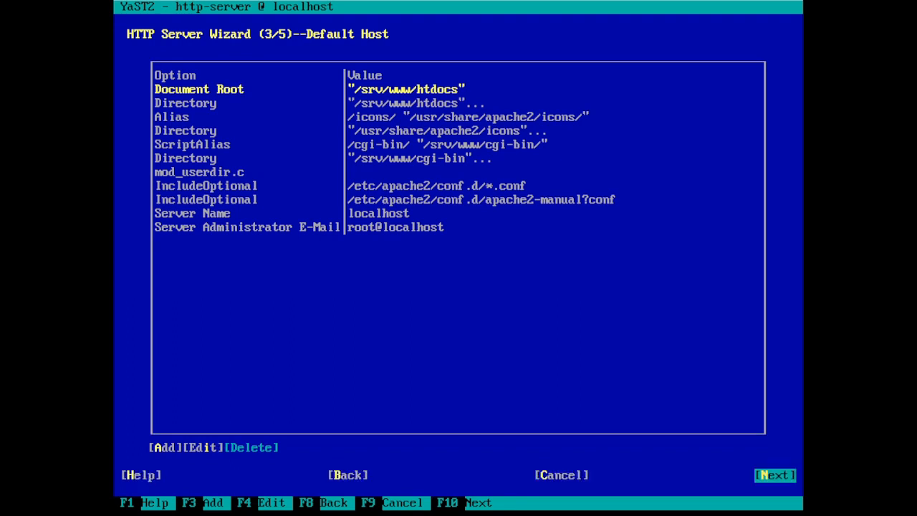
key(Return)
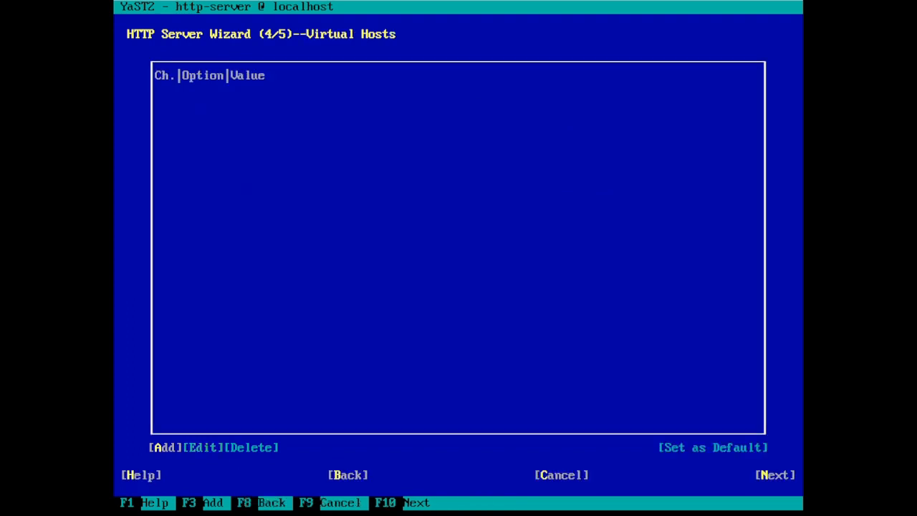
- Continue past the virtual hosts page to the wizard summary without adding a host
key(Tab)
key(Tab)
key(Tab)
key(Tab)
key(Tab)
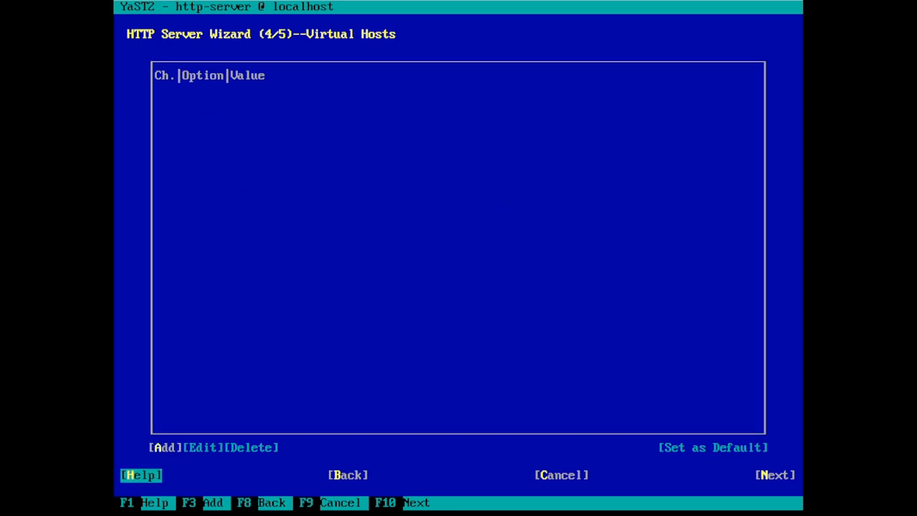
key(Return)
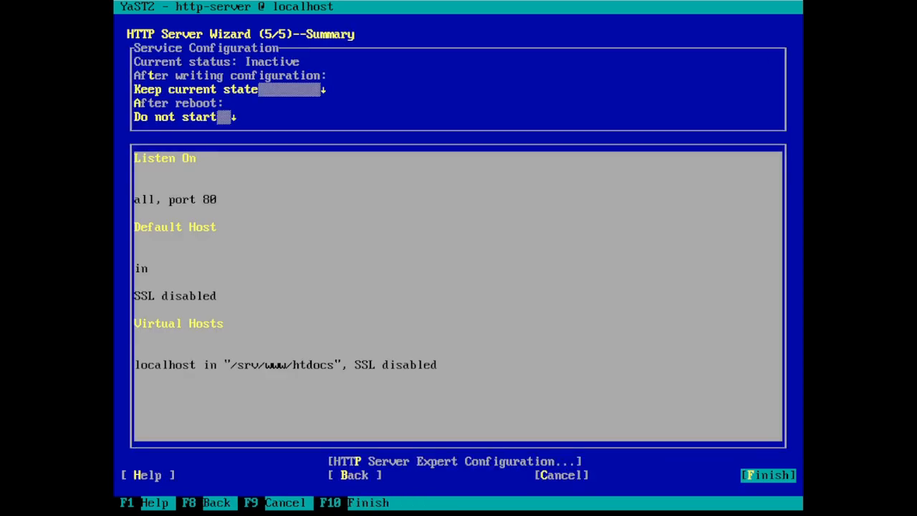
- Set the HTTP service to Start after writing the configuration and to Start on boot after reboot
key(Tab)
key(Return)
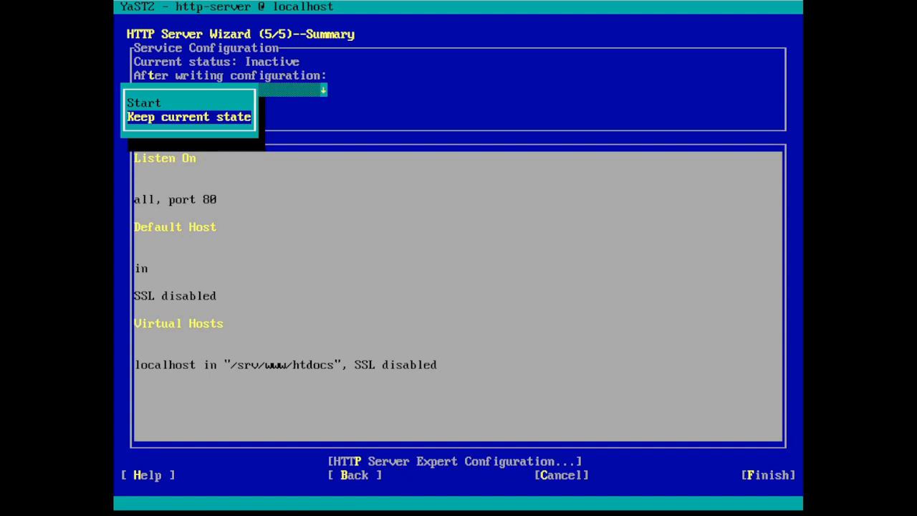
key(Up)
key(Return)
key(Tab)
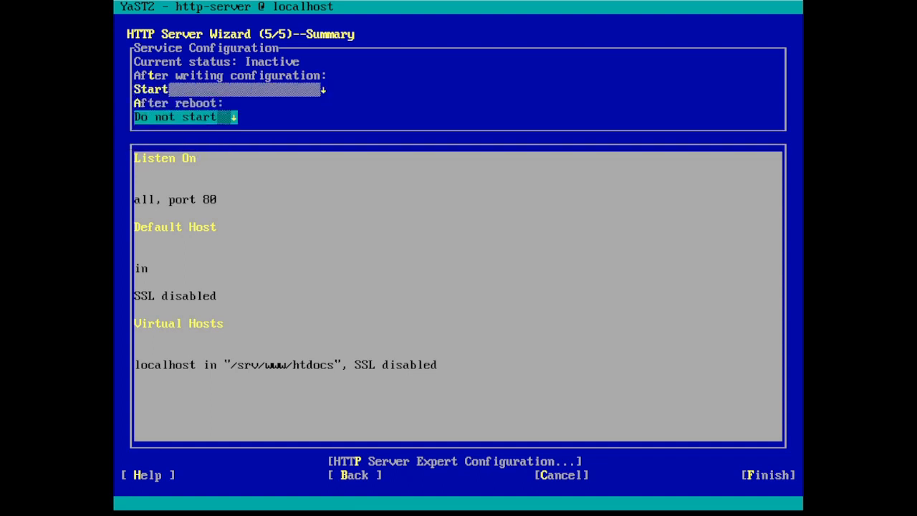
key(Return)
key(Up)
key(Return)
- Finish the HTTP server wizard to save its configuration and install the required apache2-mod_php81 package
key(Tab)
key(Tab)
key(Tab)
key(Tab)
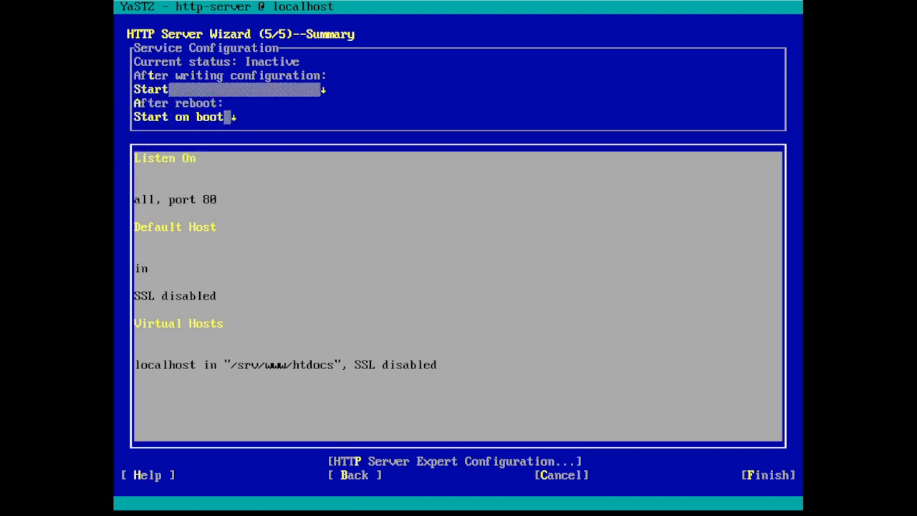
key(Tab)
key(Tab)
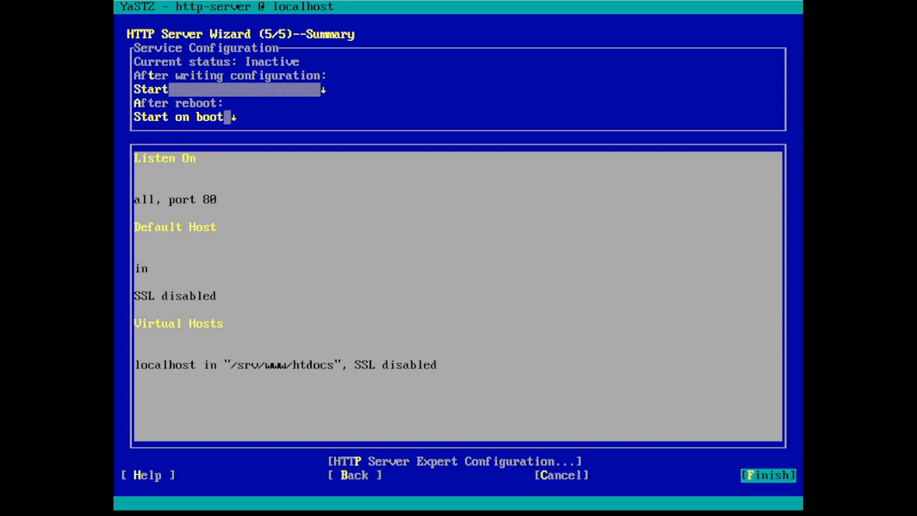
key(Return)
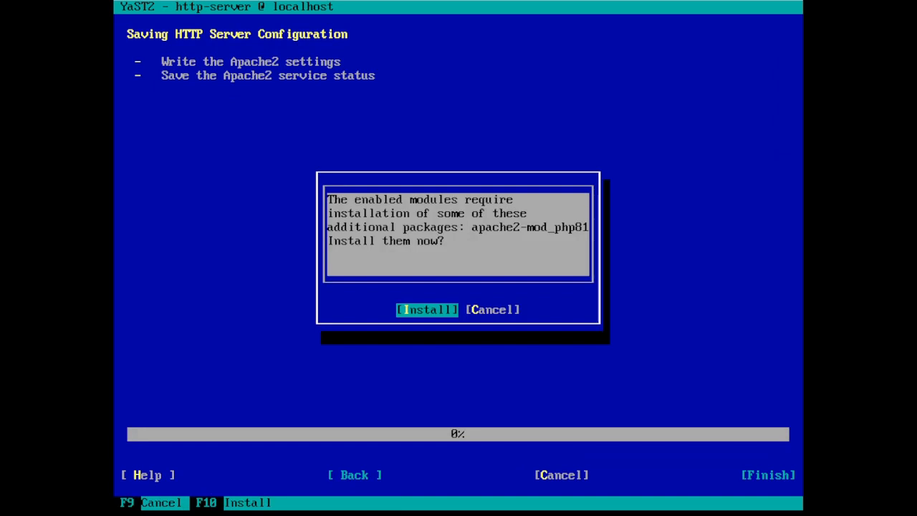
key(Return)
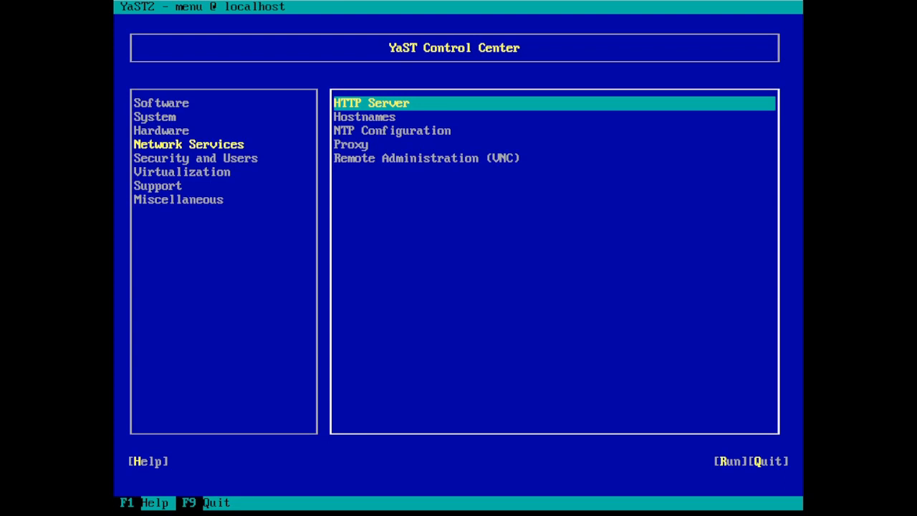
- Quit the YaST Control Center to return to the root shell and clear the terminal screen
key(Tab)
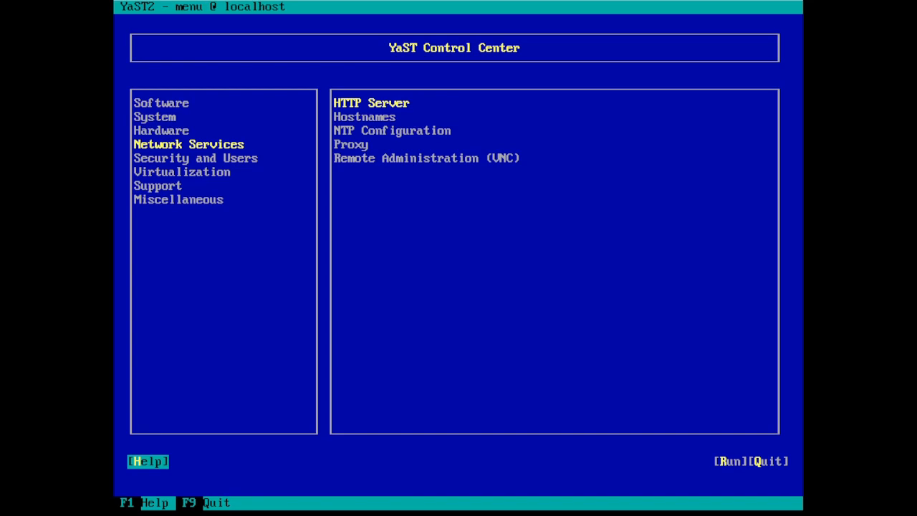
key(Tab)
key(Tab)
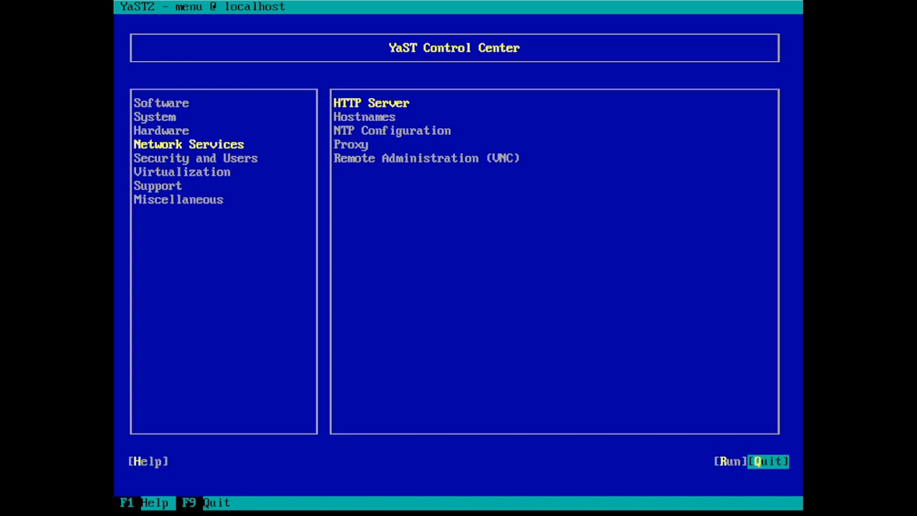
key(Return)
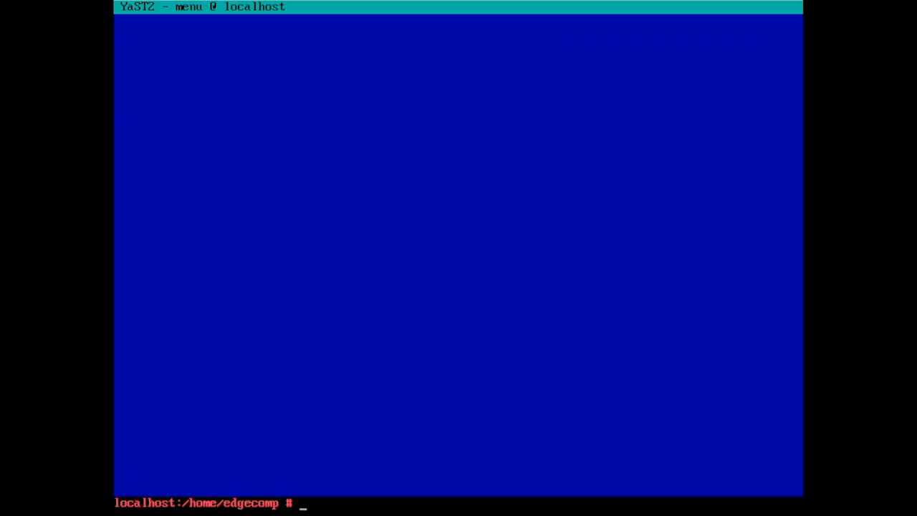
key(ctrl+l)
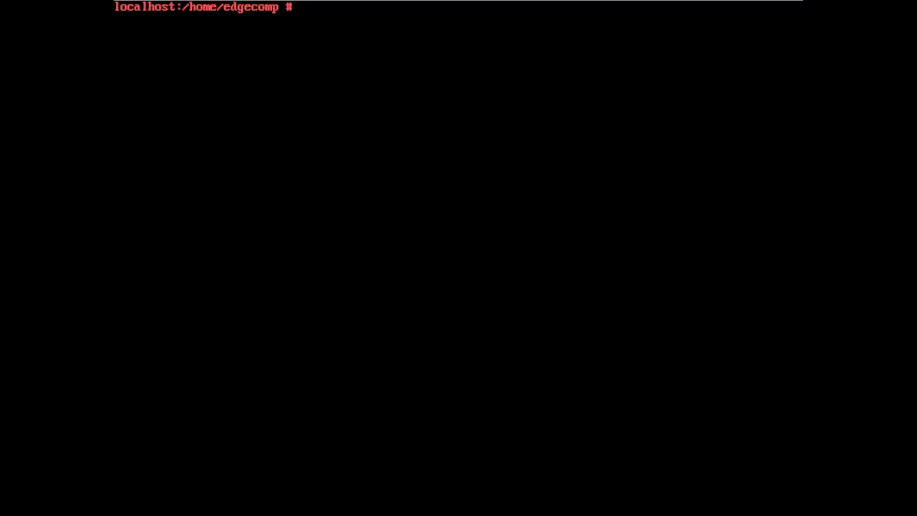